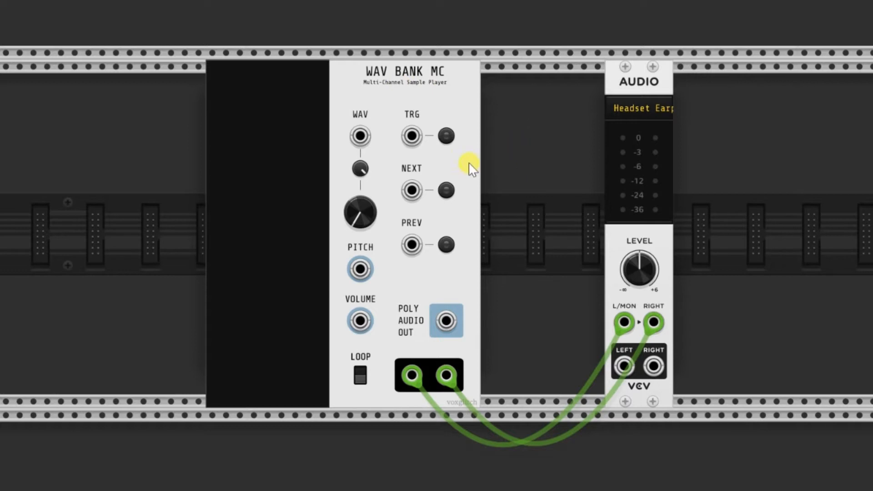
Load the Music/samples/drums/hats folder as the WAV directory of the Wav Bank MC module.
right_click(253, 76)
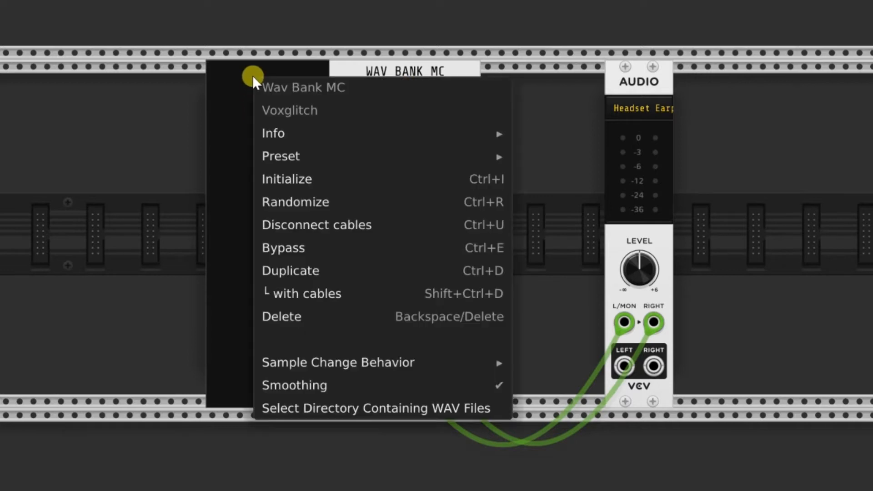
click(338, 410)
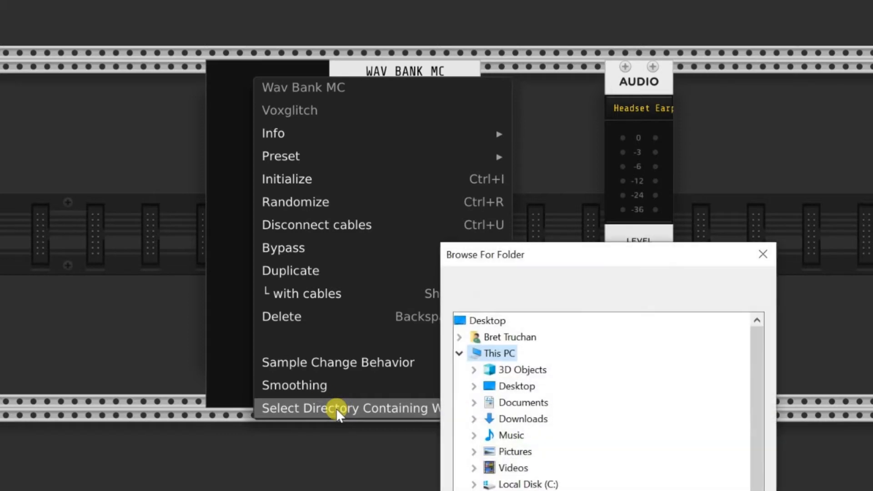
drag(550, 253, 388, 110)
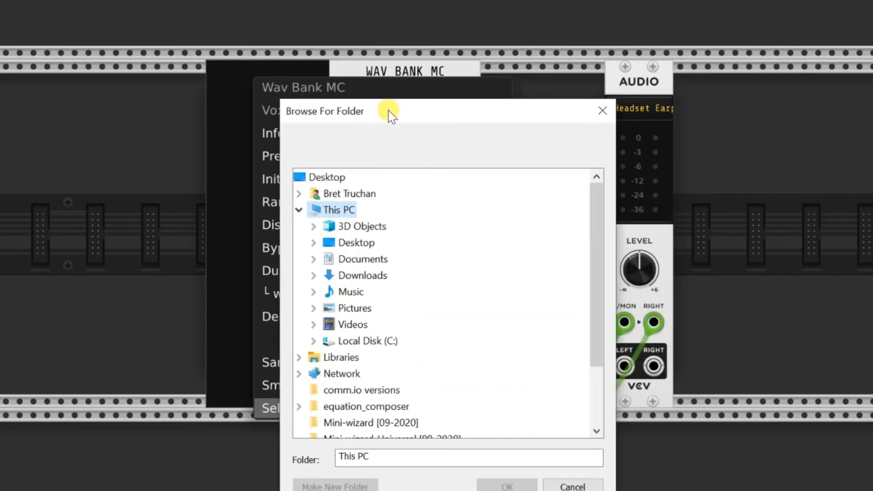
click(311, 292)
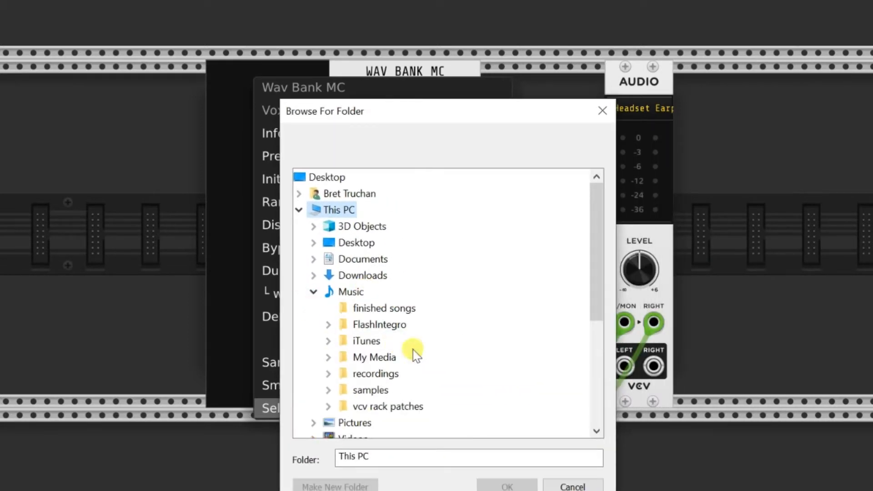
click(328, 390)
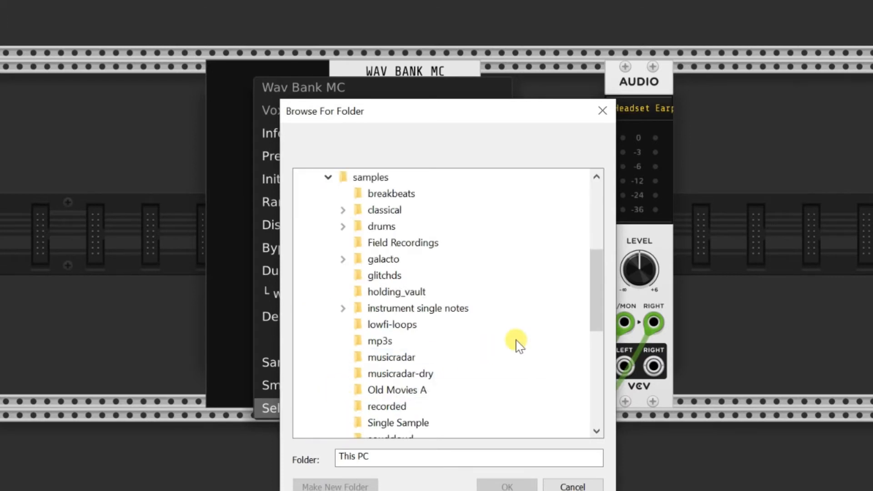
click(344, 227)
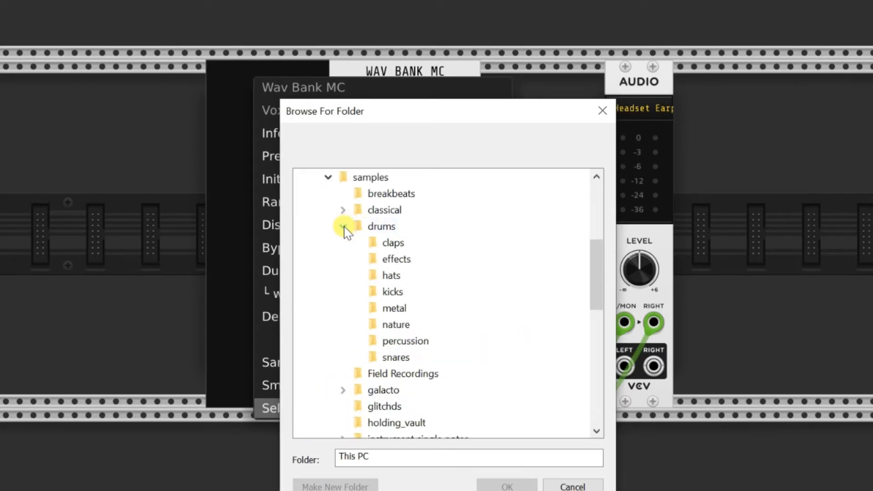
click(391, 276)
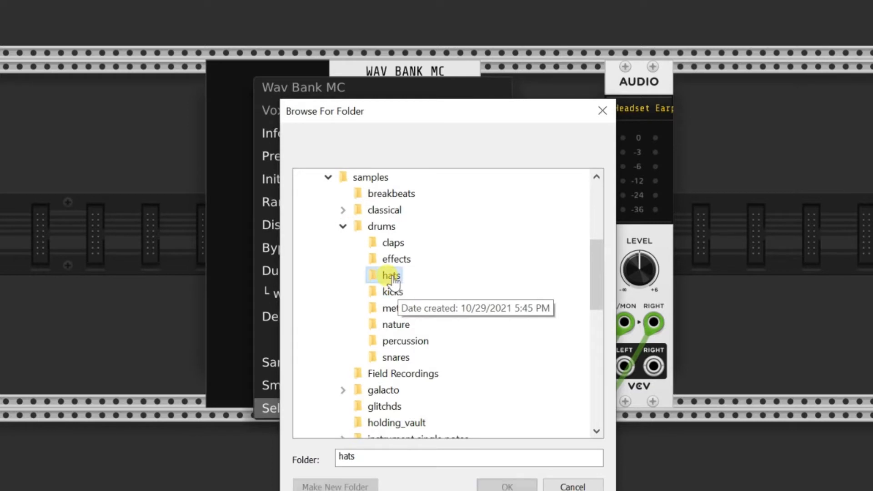
click(508, 486)
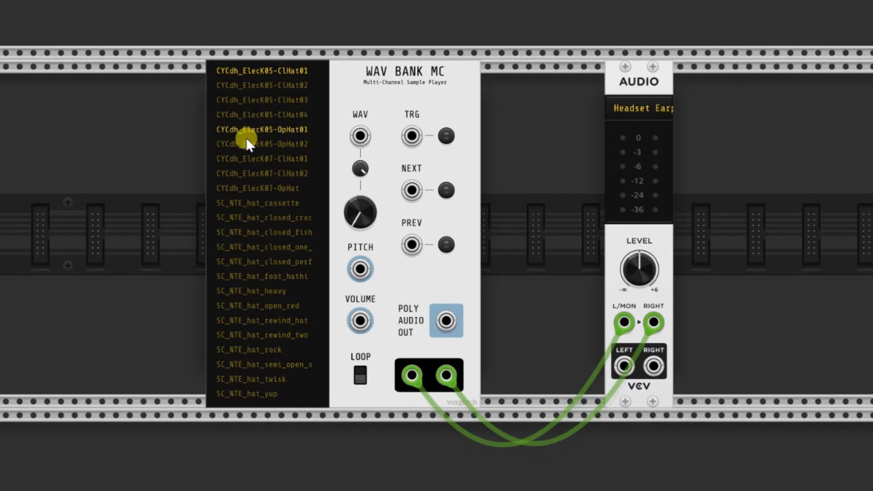
Audition hat samples from CYCdh_ElecK05-ClHat03 to CYCdh_ElecK07-ClHat02 in the list and try the WAV selection knob.
click(267, 100)
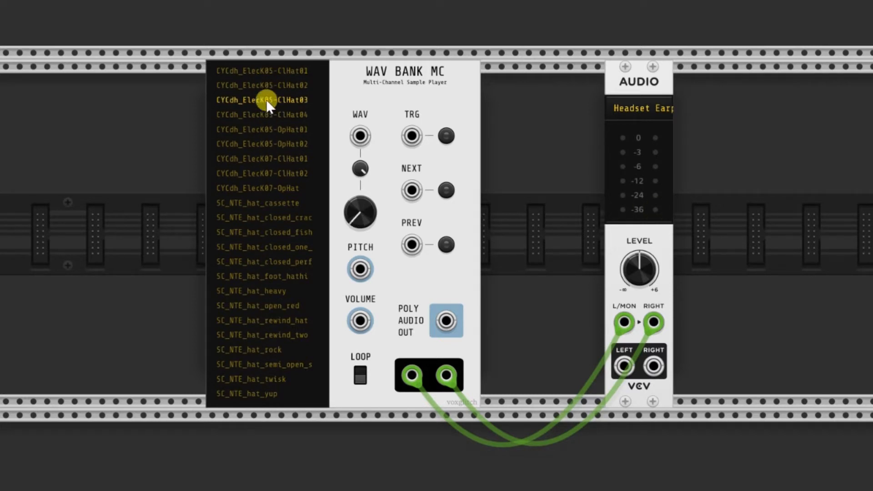
click(266, 128)
click(269, 146)
click(269, 159)
click(272, 172)
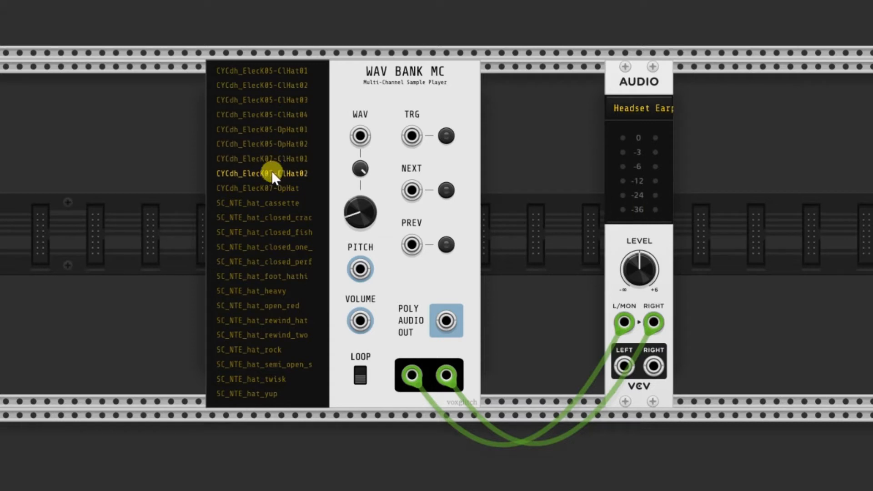
click(358, 208)
mouse_move(358, 207)
mouse_down()
mouse_move(358, 153)
mouse_move(359, 214)
mouse_up()
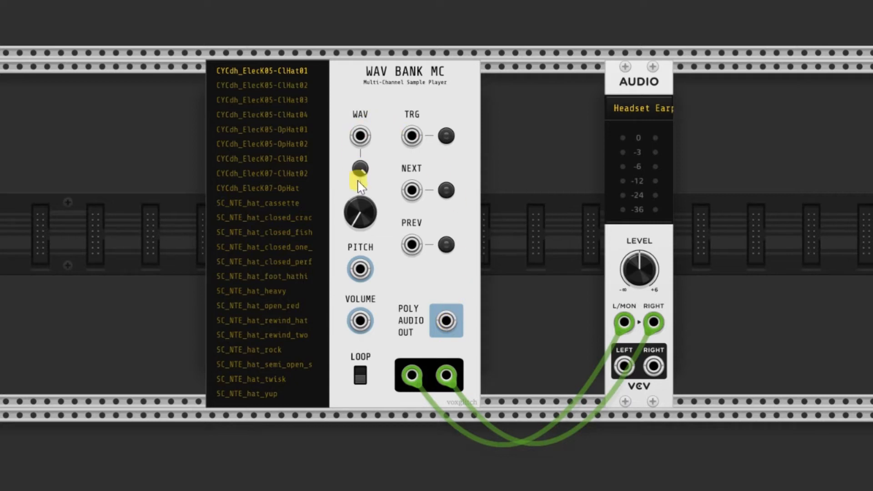
Advance seven samples from CYCdh_ElecK05-ClHat01 with NEXT, and go back three with PREV to CYCdh_ElecK05-OpHat01.
click(446, 190)
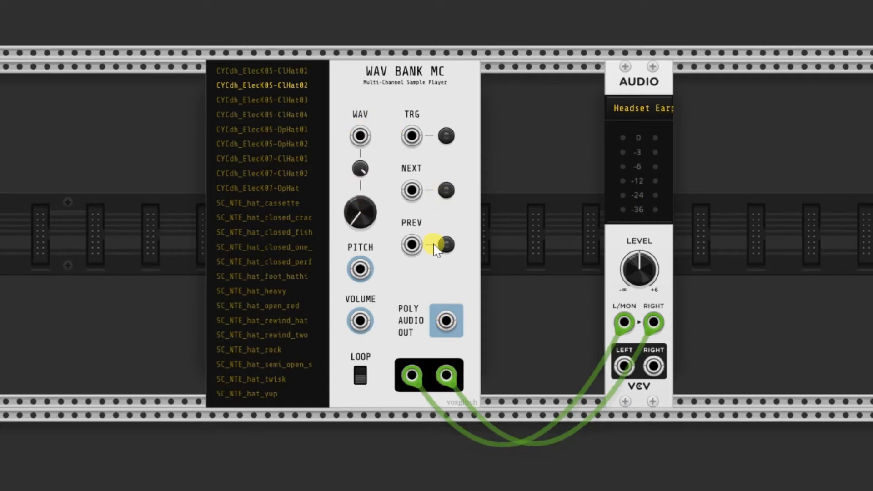
click(446, 191)
click(446, 190)
click(445, 190)
click(446, 191)
click(445, 191)
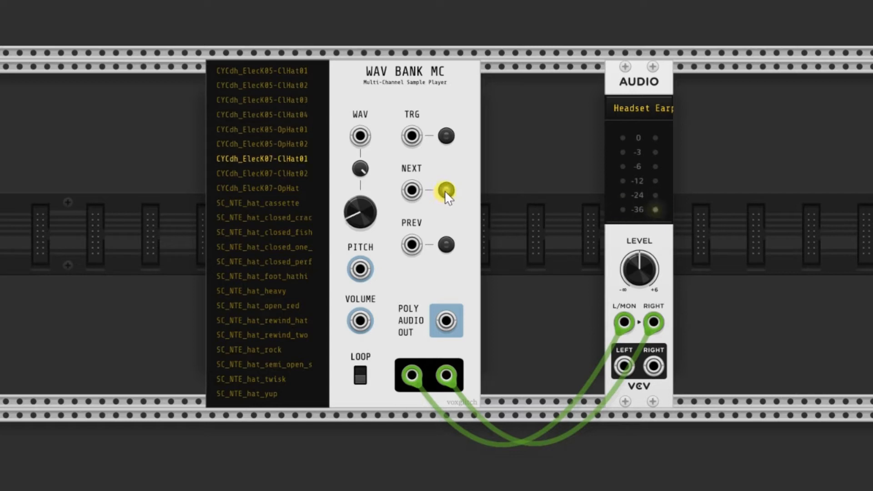
click(445, 190)
click(445, 245)
click(445, 244)
click(446, 245)
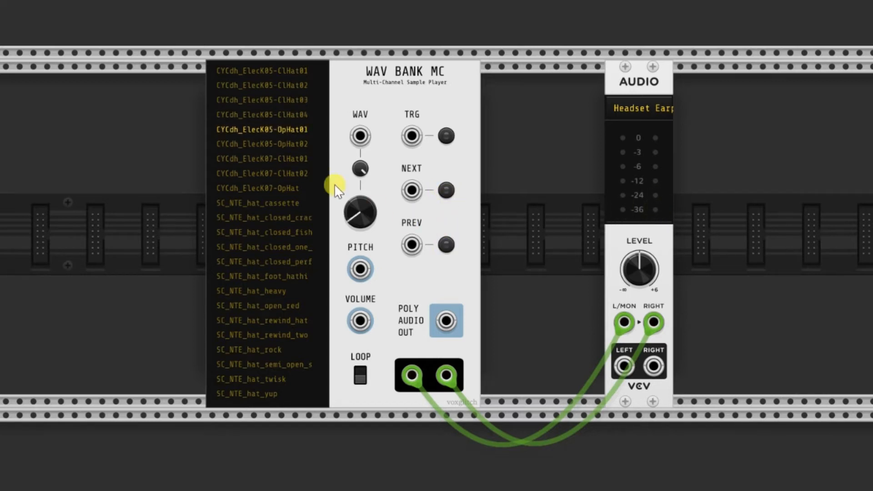
Audition various hat samples from the list, starting with CYCdh_ElecK07-ClHat01 and ending on CYCdh_ElecK05-OpHat02.
click(251, 152)
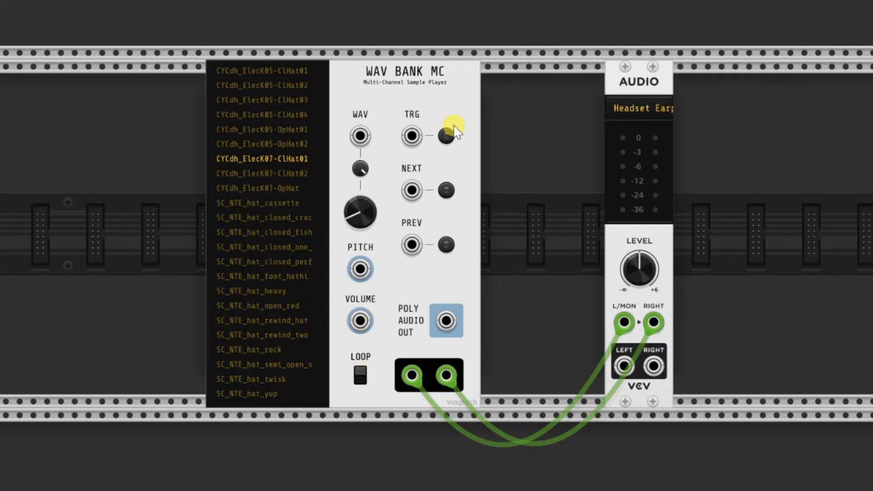
click(261, 262)
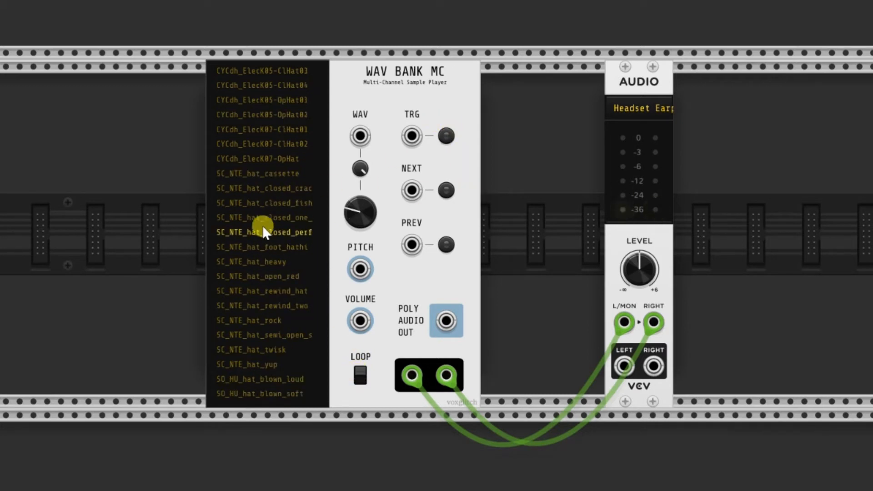
click(262, 220)
click(263, 202)
click(264, 260)
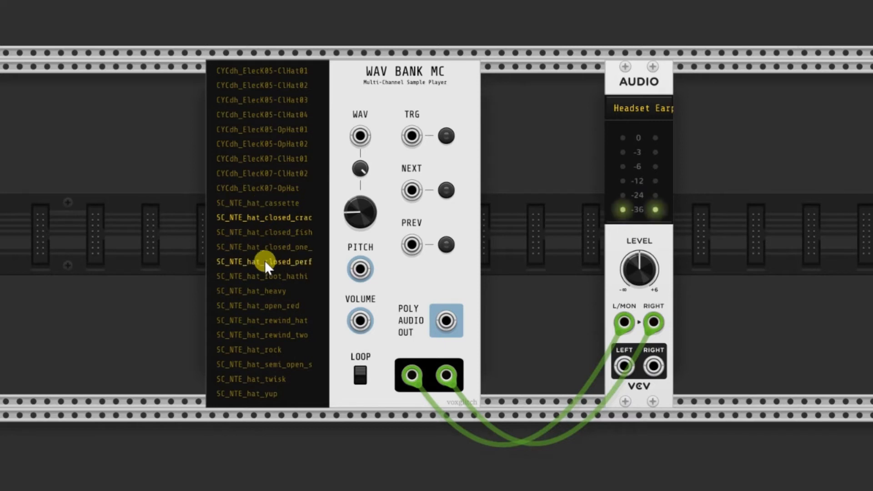
click(265, 273)
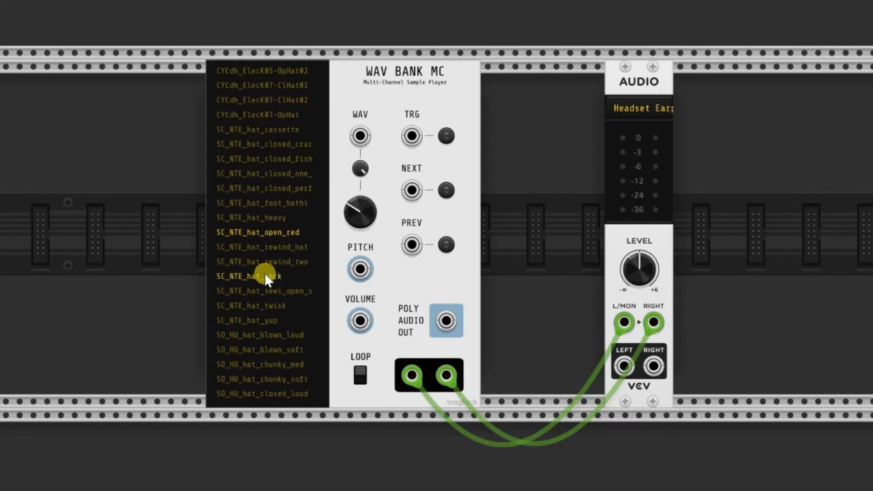
click(265, 243)
click(255, 118)
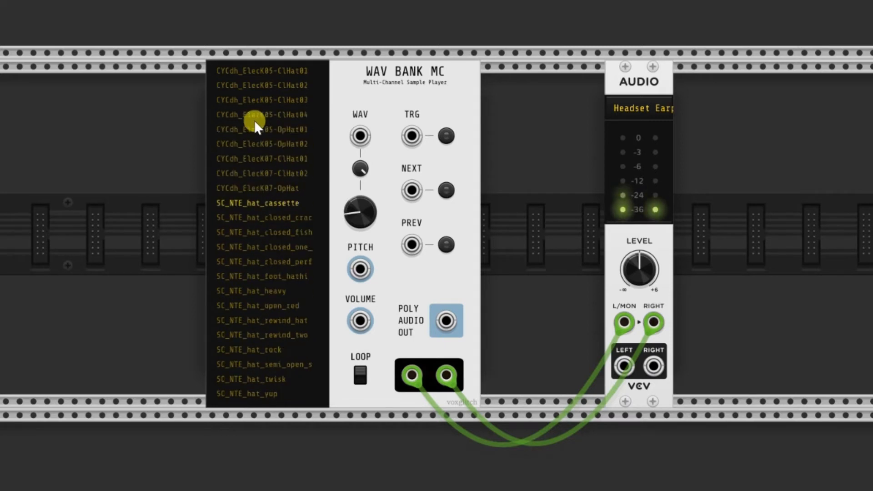
click(260, 145)
Load the samples/breakbeats folder as the Wav Bank MC module's WAV directory.
right_click(260, 153)
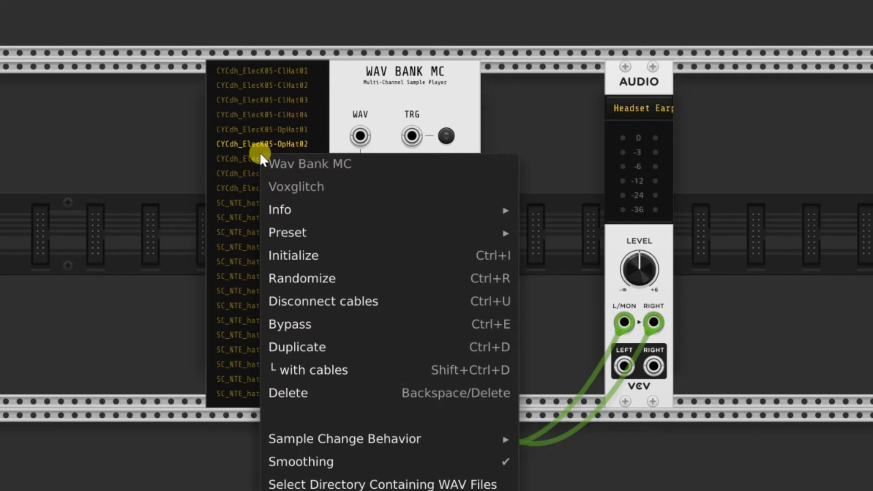
click(336, 484)
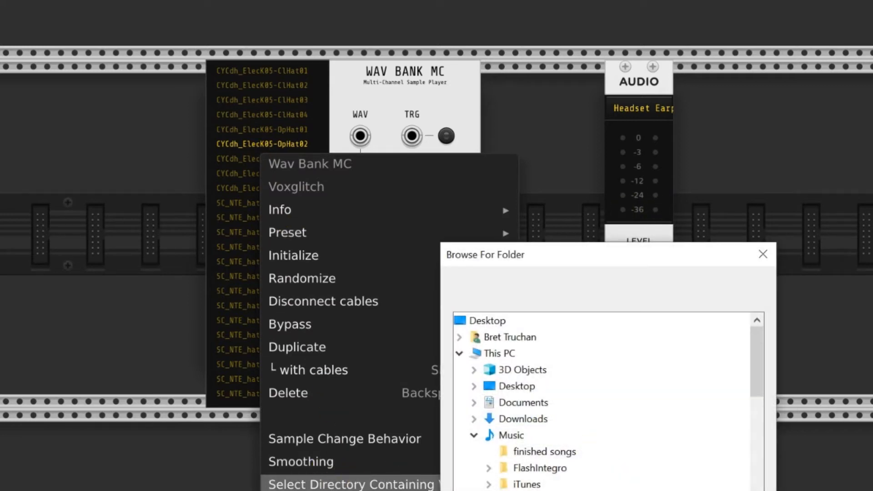
scroll(663, 447, down, 5)
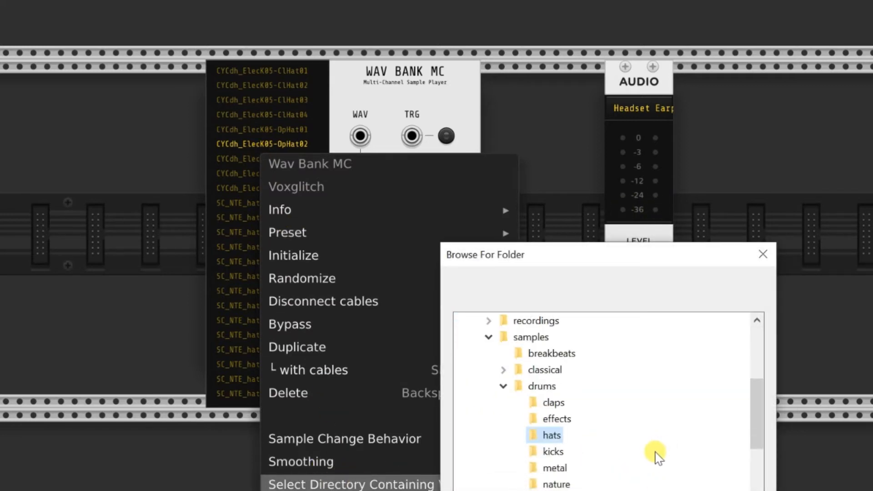
click(502, 321)
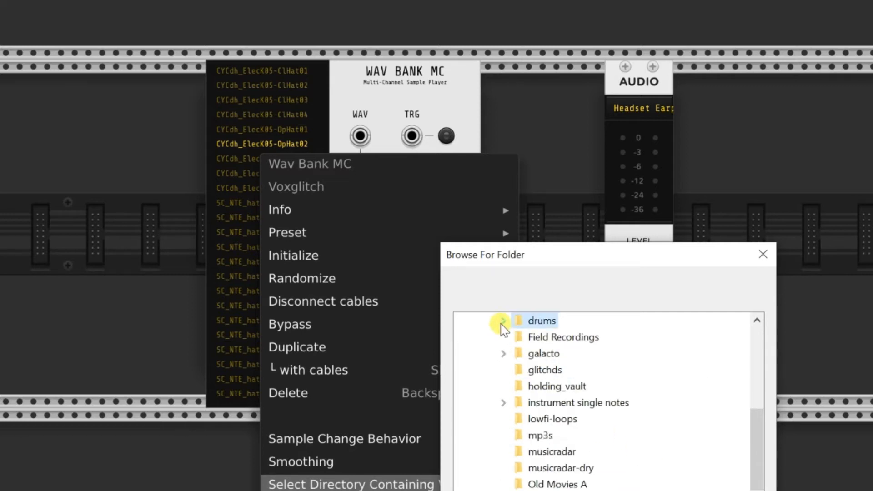
scroll(623, 448, up, 2)
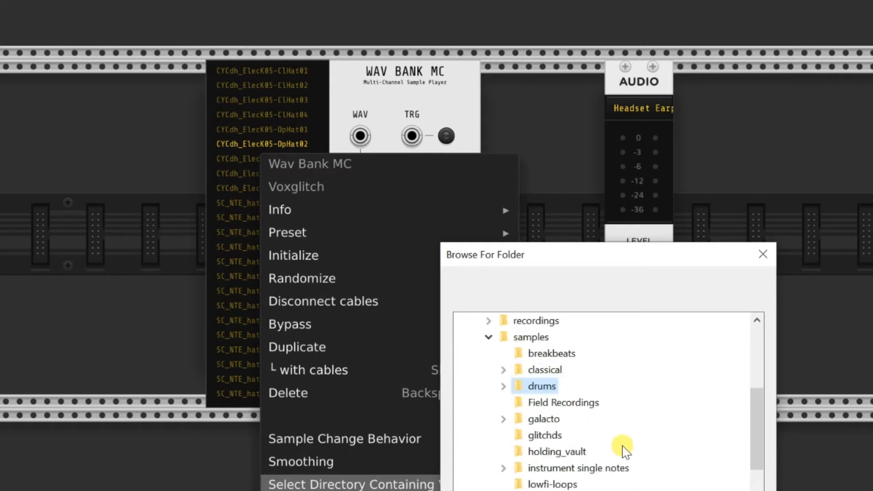
click(551, 353)
key(Return)
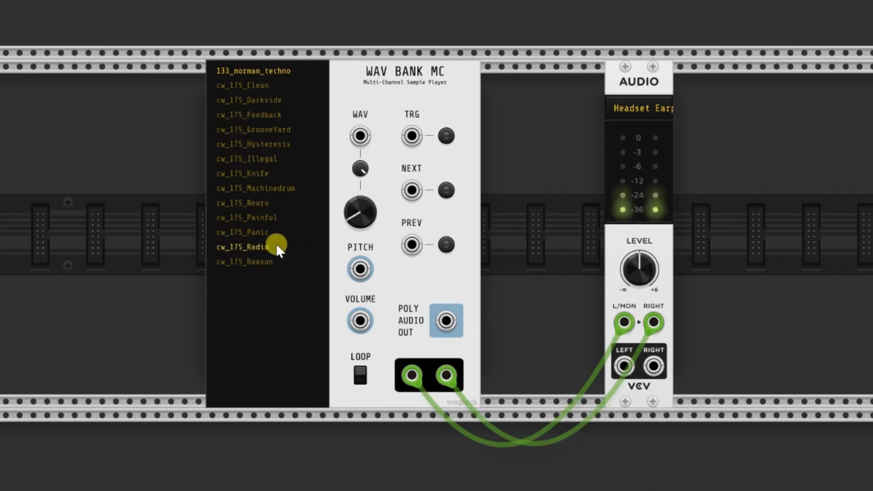
Audition breakbeat loops such as cw_175_Painful, cw_175_Panic, cw_175_Radio and cw_175_Neuro, ending on cw_175_Knife.
click(251, 172)
click(256, 219)
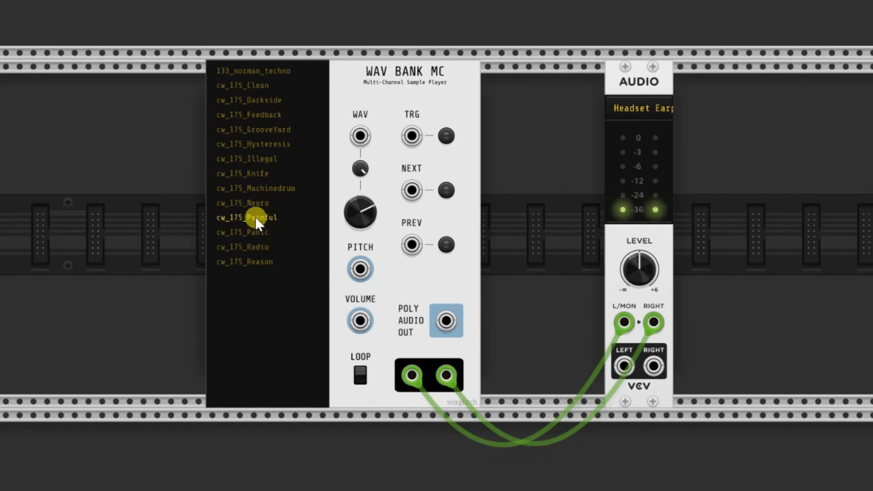
click(251, 171)
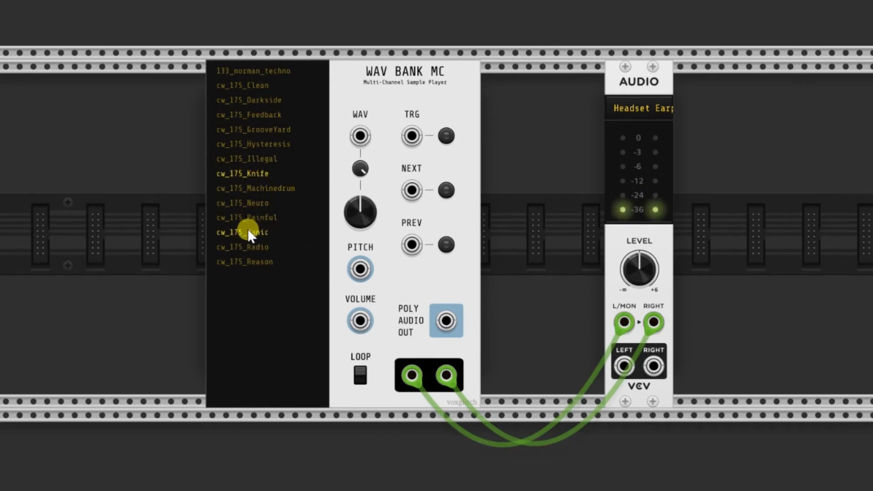
click(248, 231)
click(250, 175)
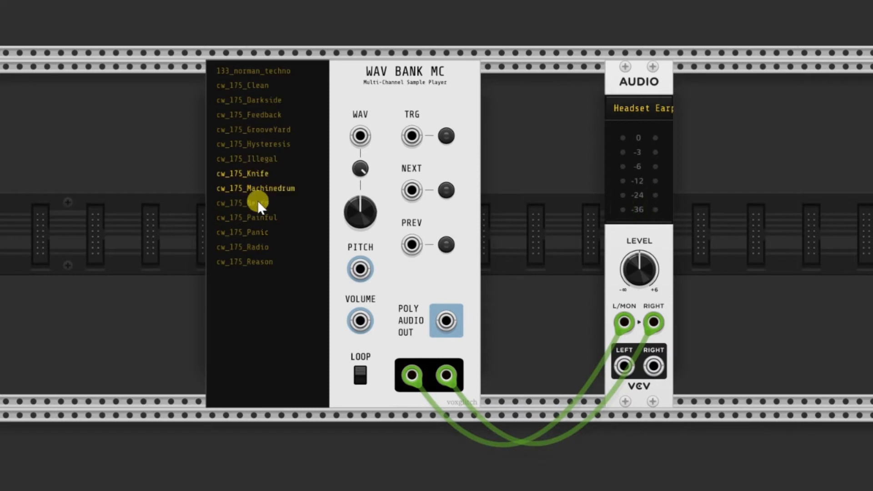
click(257, 243)
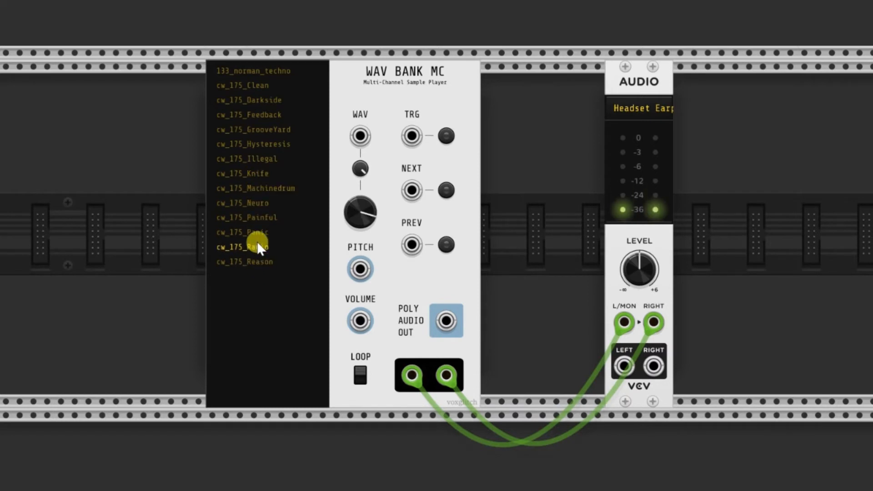
click(252, 173)
click(252, 202)
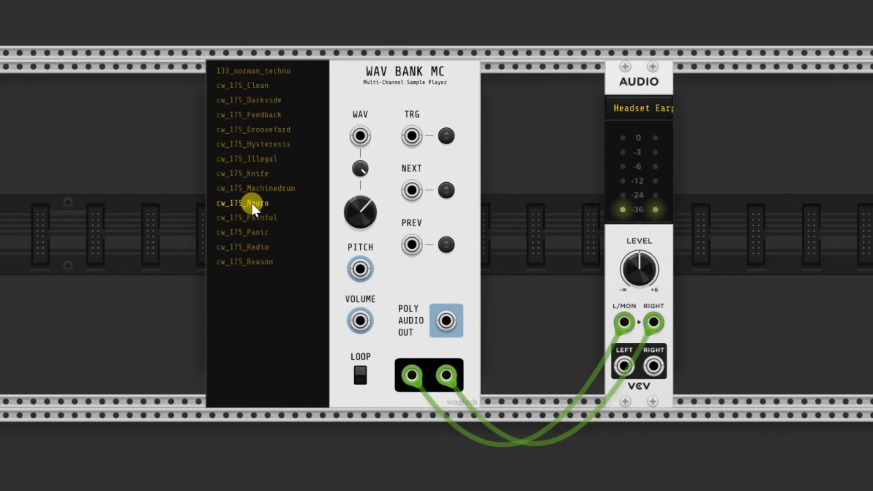
click(251, 173)
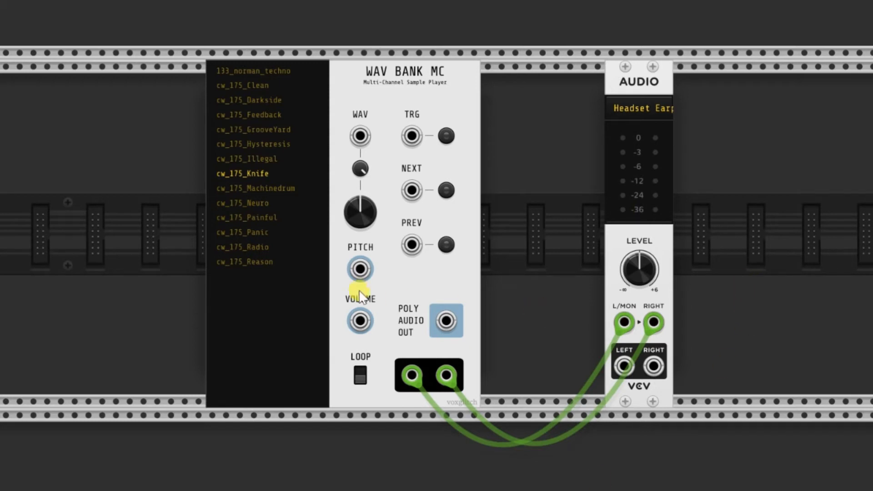
Load the samples/classical/clips folder as the Wav Bank MC module's WAV directory.
right_click(268, 304)
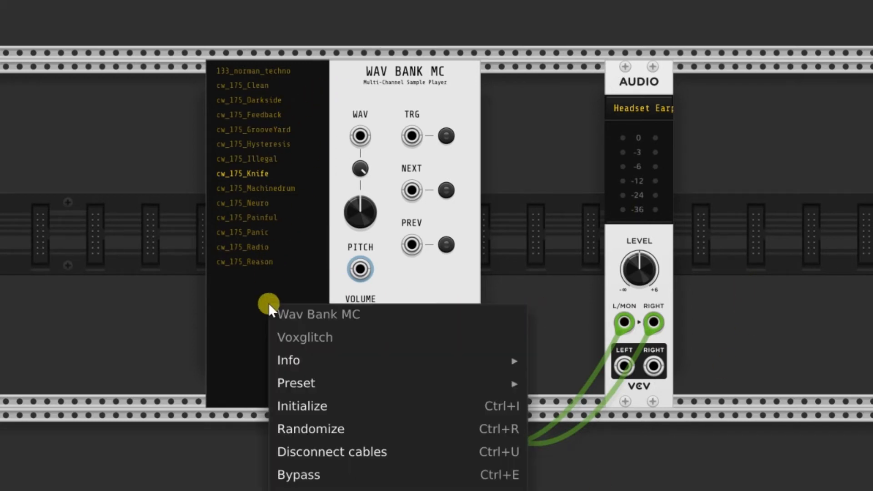
click(306, 64)
right_click(305, 71)
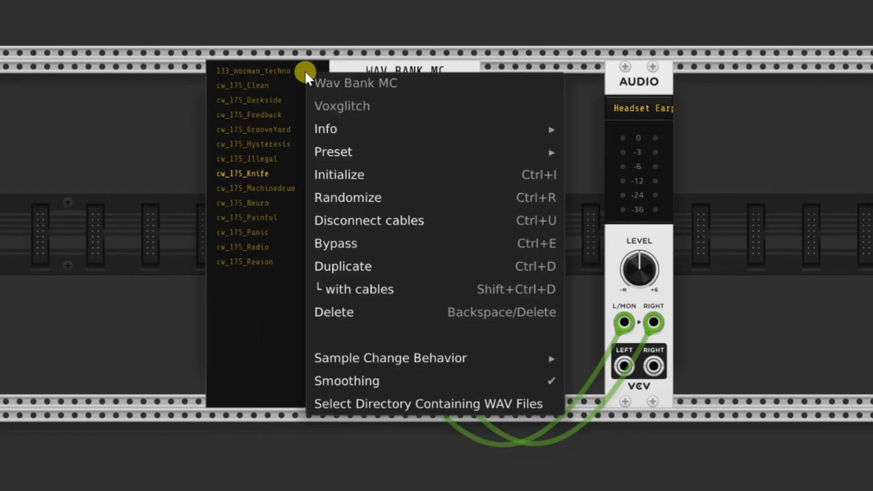
click(349, 403)
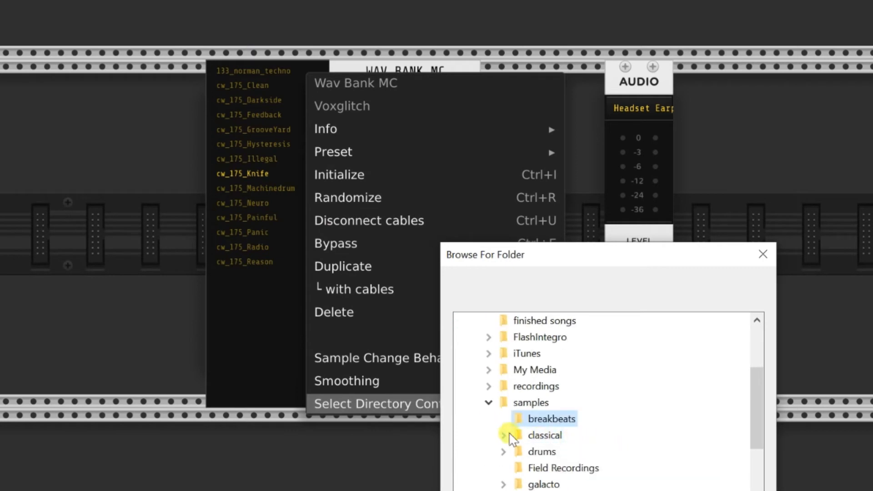
click(504, 435)
click(545, 451)
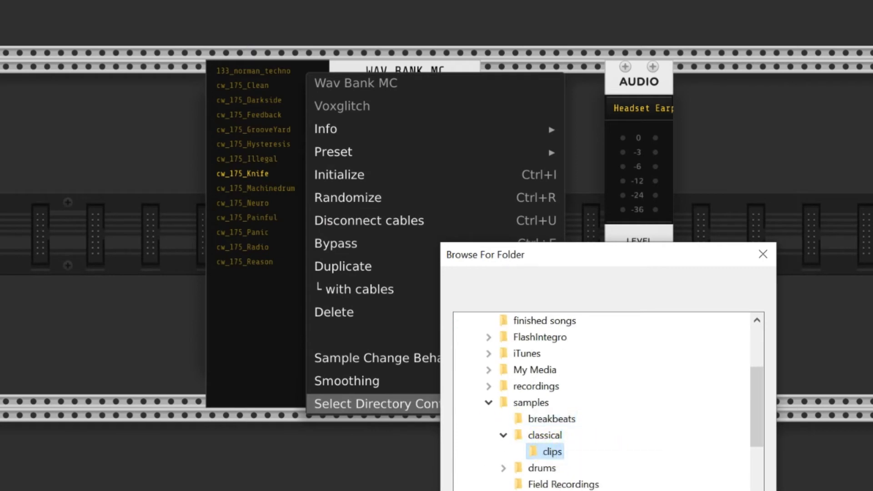
key(Return)
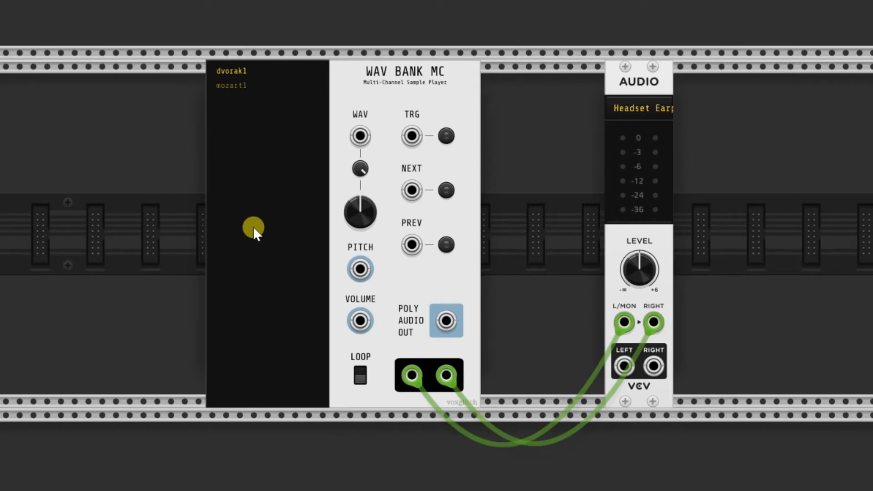
Audition the dvorak1 and mozart1 samples from the list, retrigger playback with TRG, and finish on mozart1.
click(232, 85)
click(236, 71)
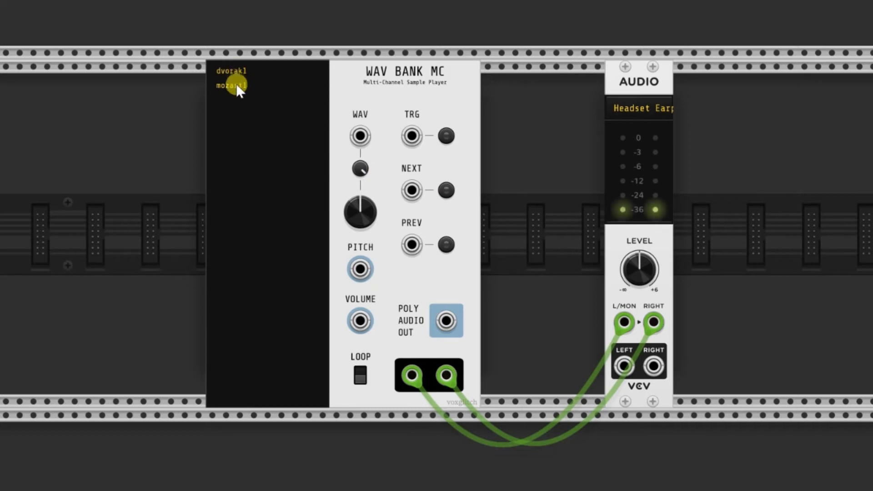
click(236, 84)
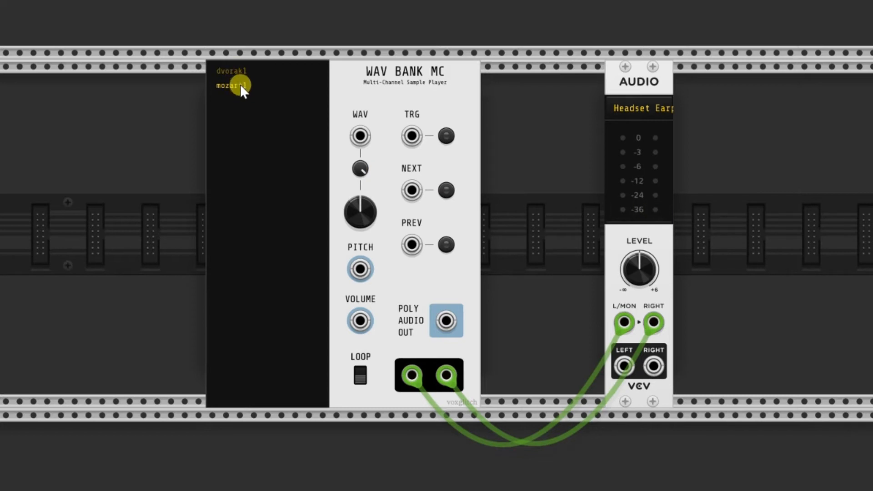
click(446, 135)
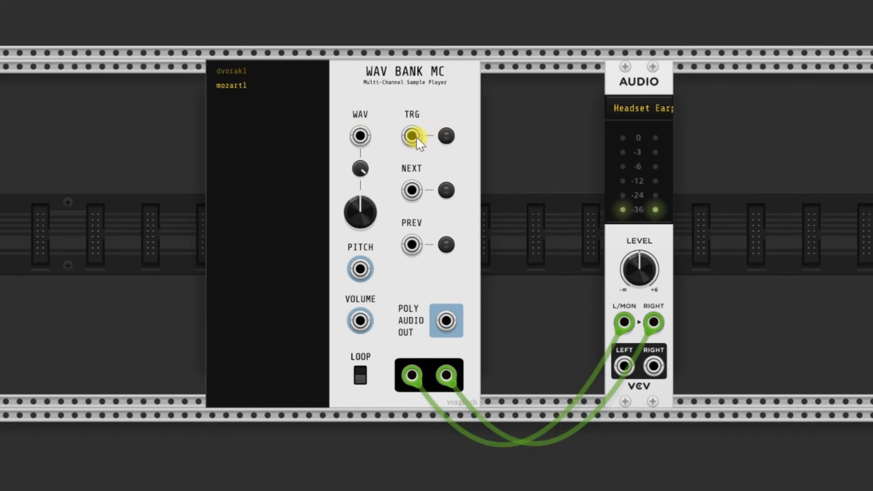
click(445, 136)
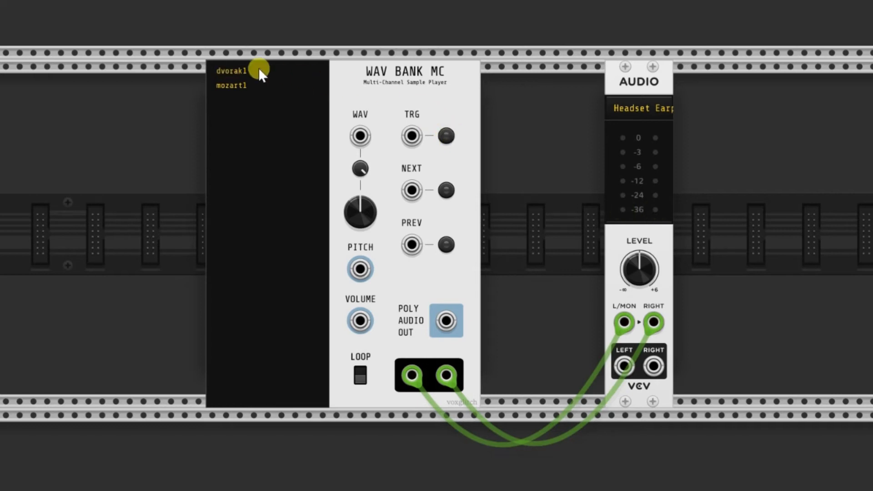
click(256, 94)
Set the Wav Bank MC module's Sample Change Behavior to Continual.
right_click(408, 97)
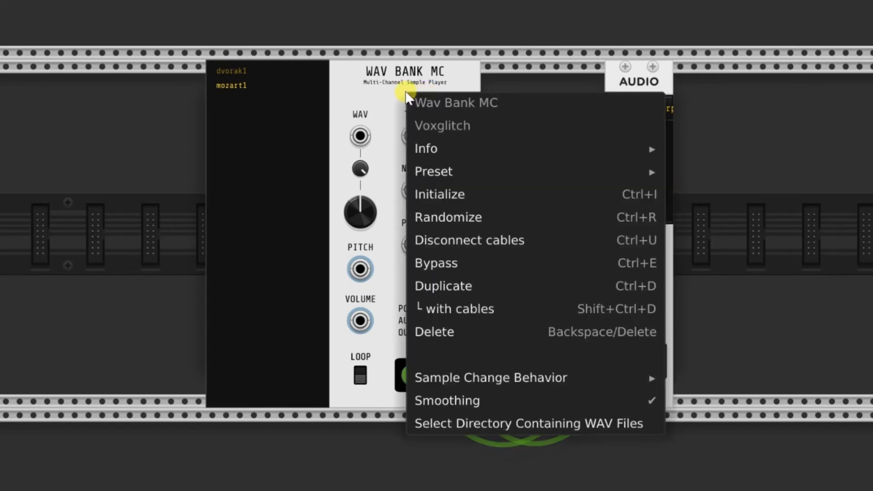
mouse_move(473, 378)
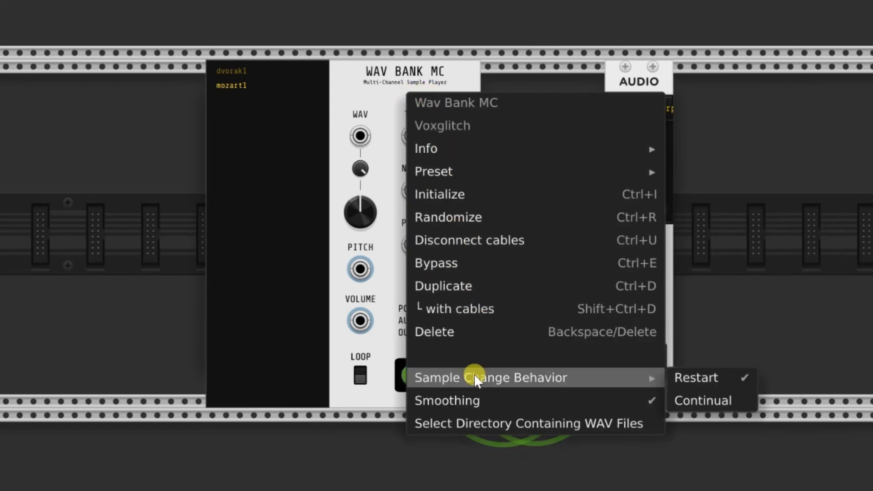
click(698, 403)
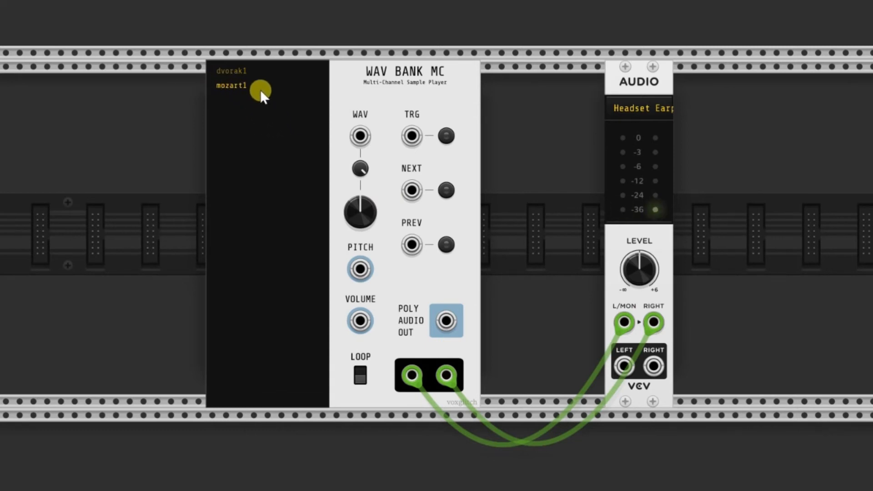
Switch playback back and forth between dvorak1 and mozart1 in the sample list.
click(233, 72)
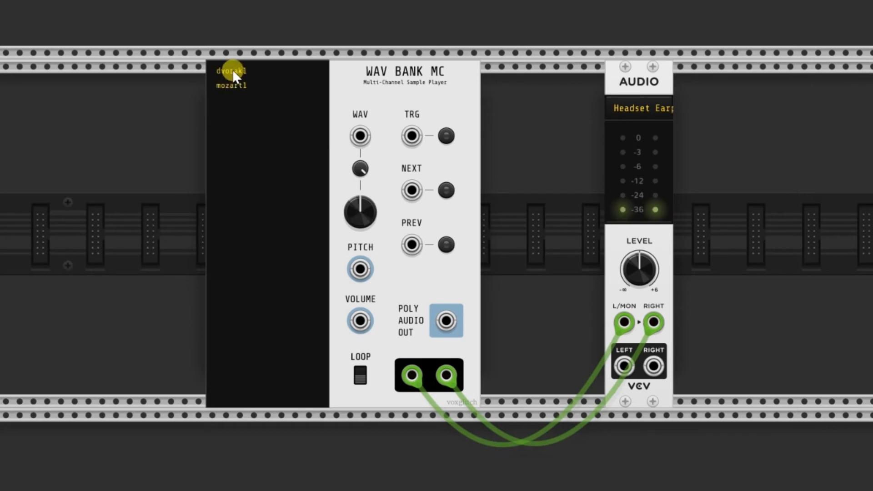
click(233, 84)
click(233, 72)
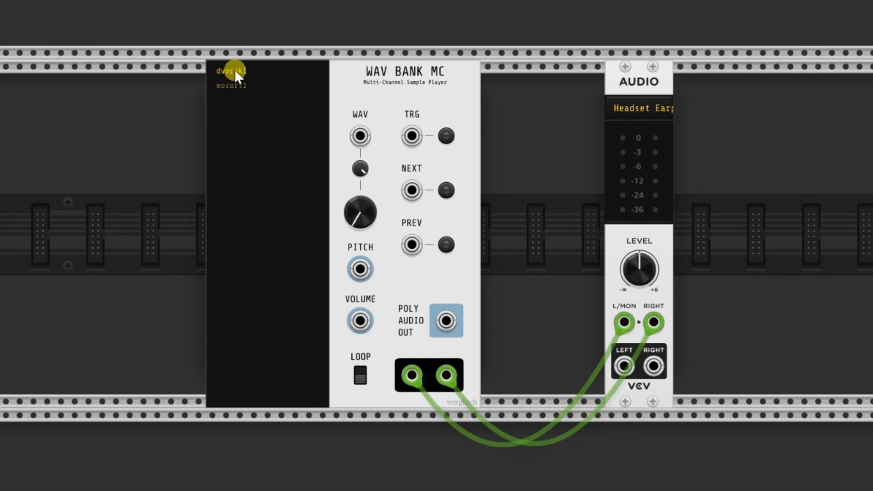
click(239, 85)
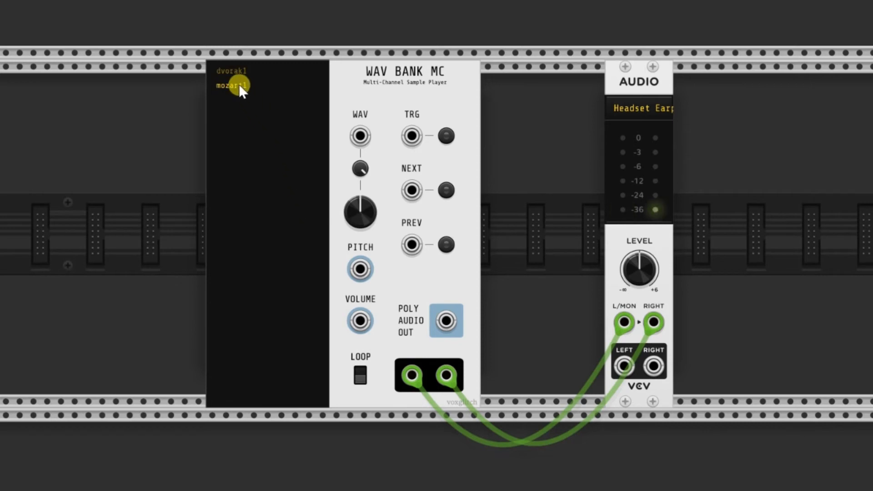
click(221, 76)
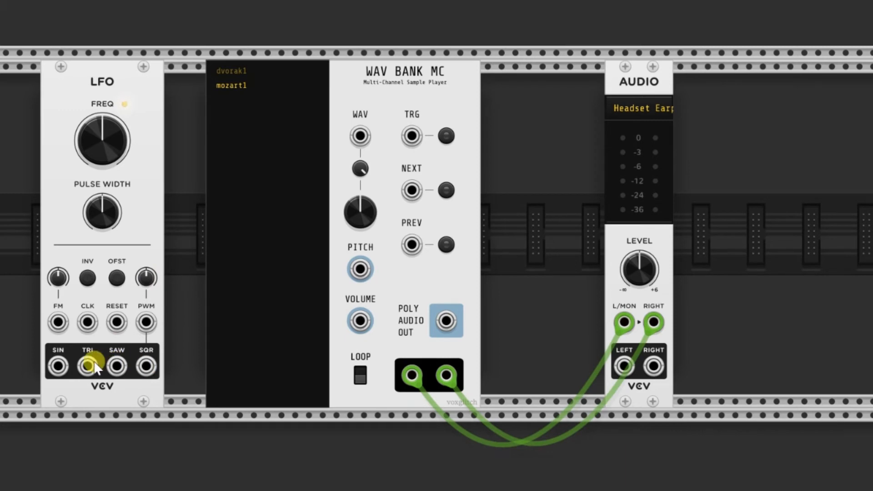
Patch the LFO's TRI output to the Wav Bank MC's WAV input and raise the LFO's FREQ.
drag(87, 366, 361, 139)
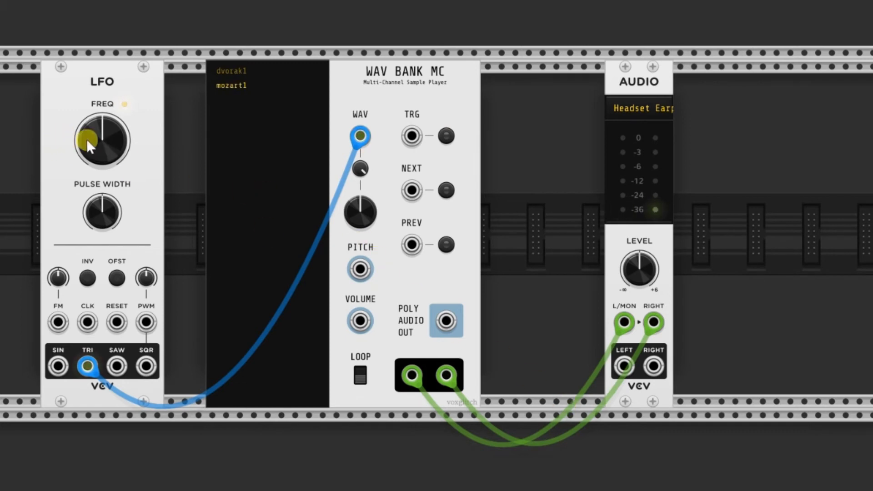
drag(87, 139, 88, 93)
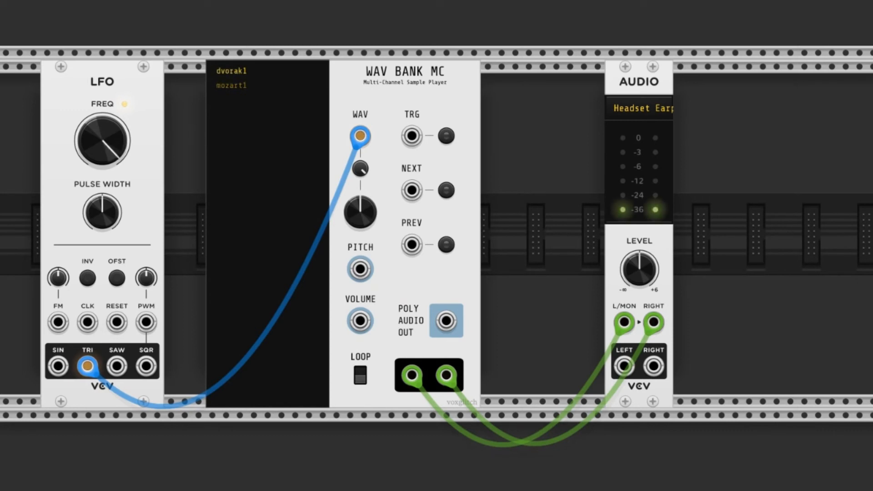
drag(87, 93, 88, 101)
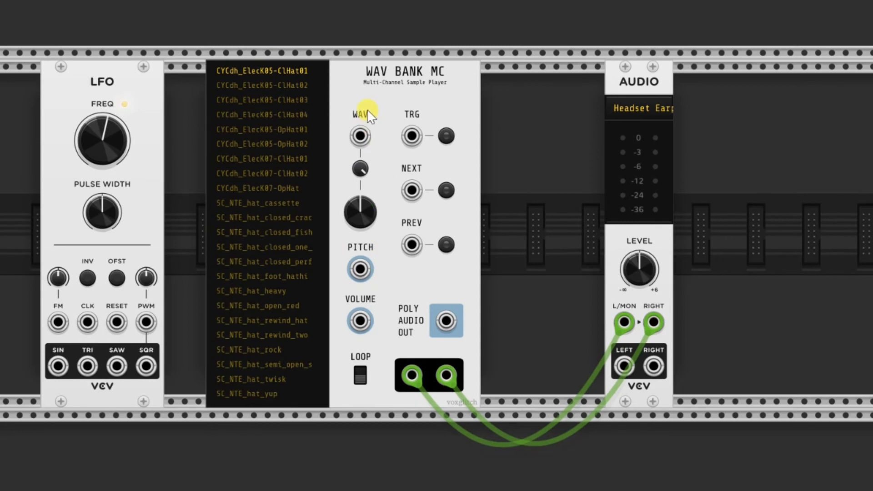
Set the Wav Bank MC's Sample Change Behavior to Restart and patch the LFO's SIN output to its WAV input.
right_click(347, 75)
mouse_move(438, 355)
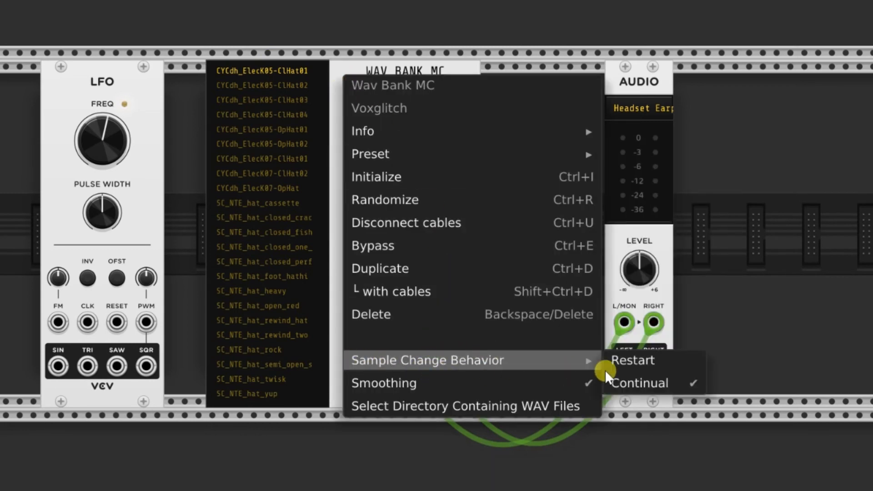
click(648, 361)
right_click(385, 107)
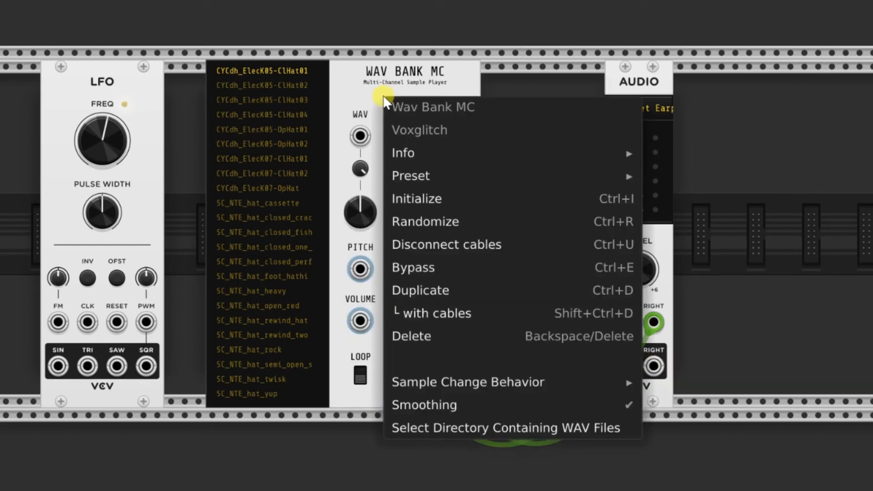
click(346, 95)
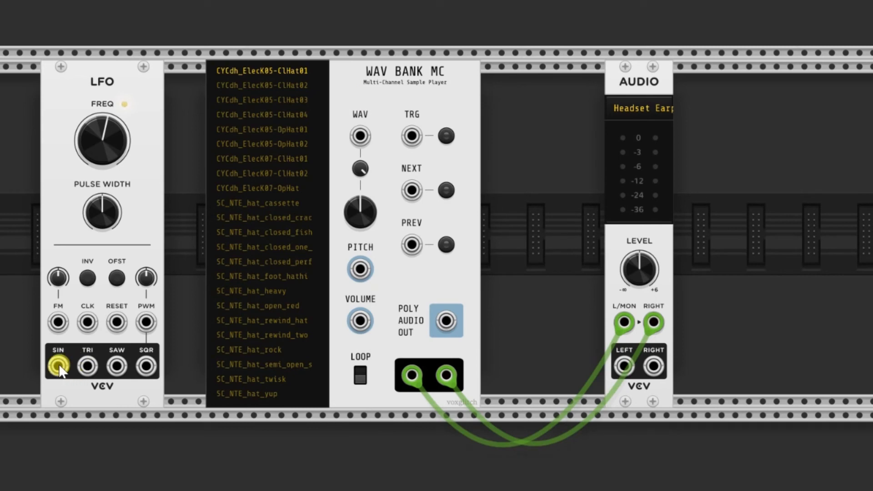
drag(58, 366, 360, 135)
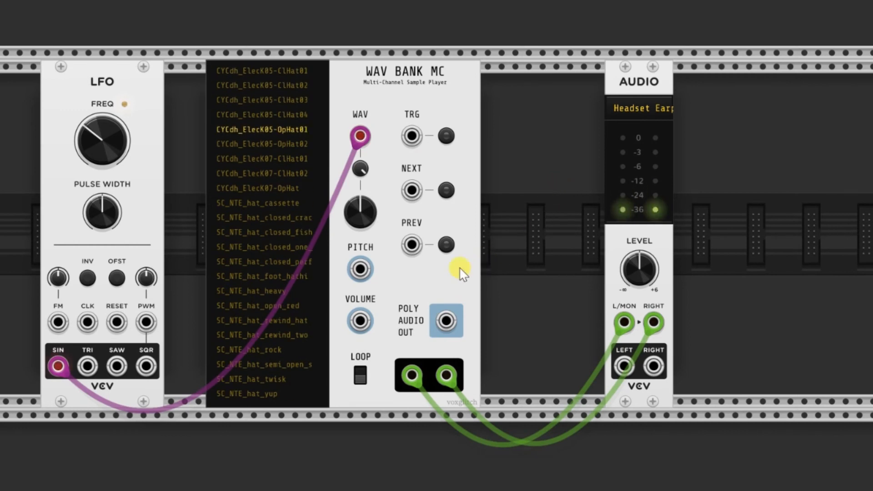
Change the Sample Change Behavior to Continual while the LFO sweeps through the hat samples.
right_click(390, 91)
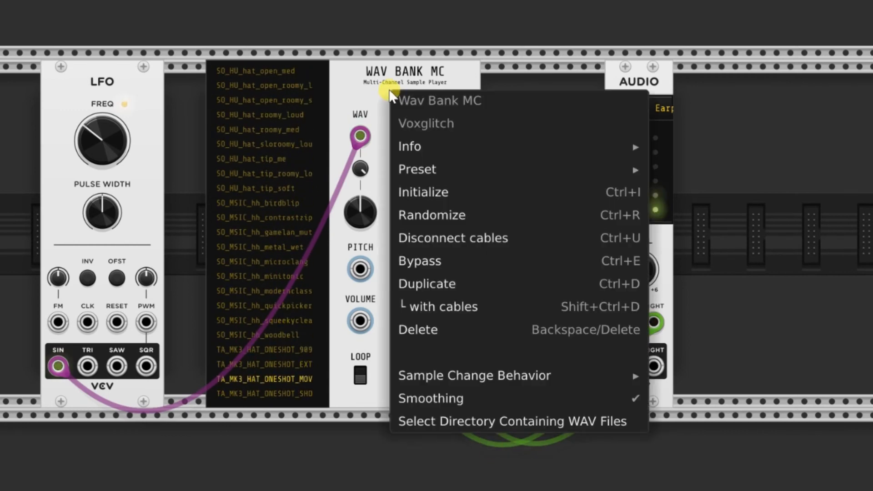
mouse_move(475, 384)
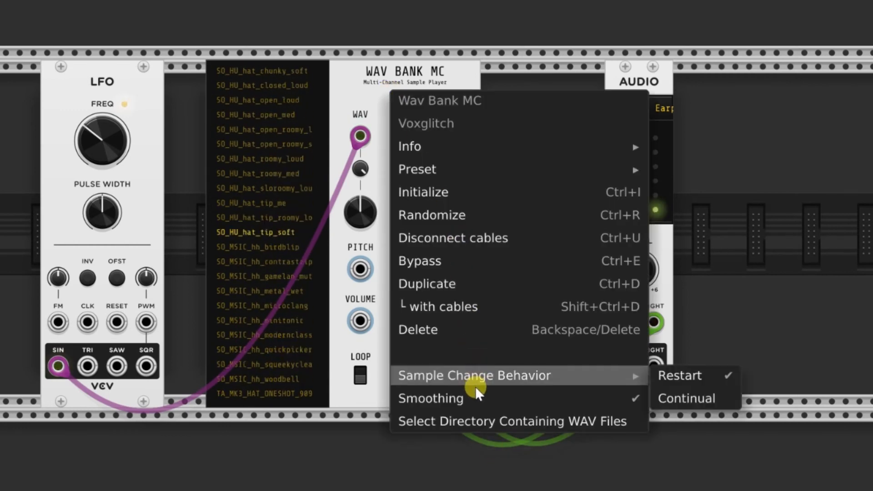
click(691, 397)
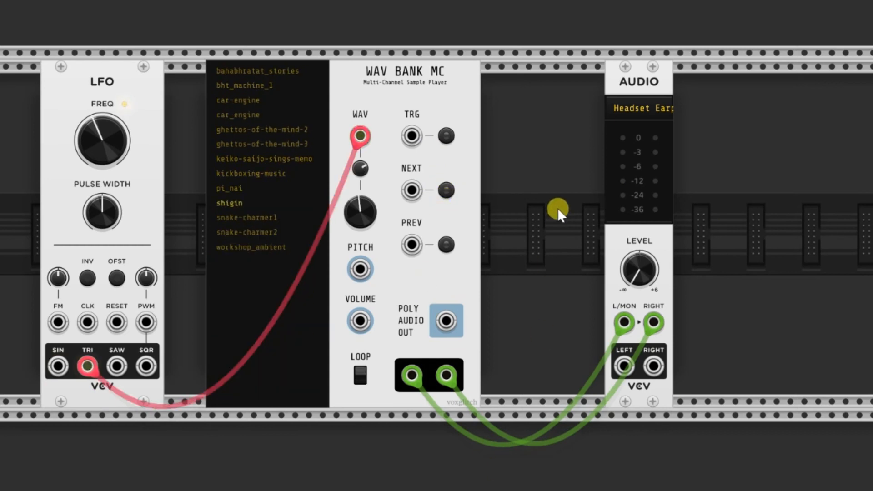
Reset the AUDIO module's LEVEL knob to its default.
right_click(350, 68)
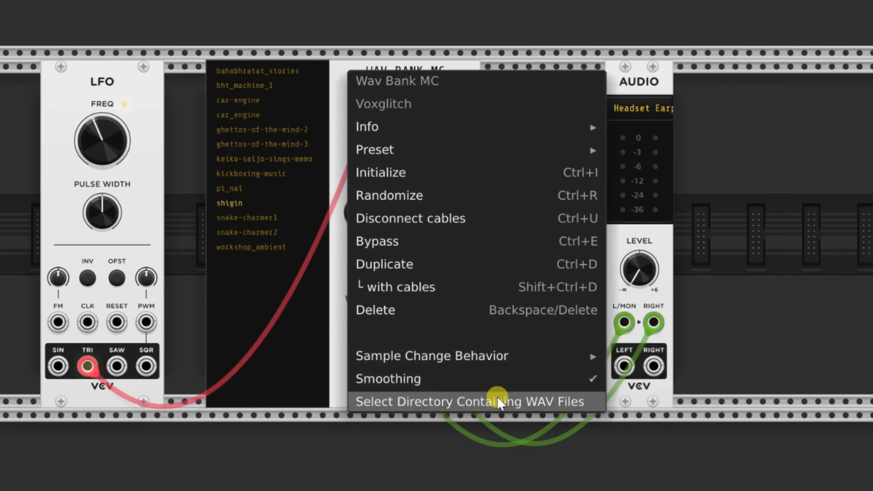
click(298, 26)
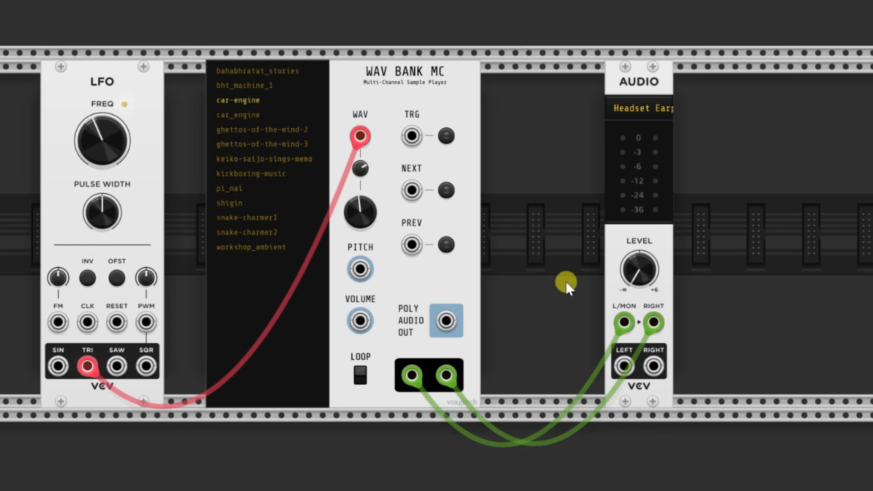
double_click(641, 270)
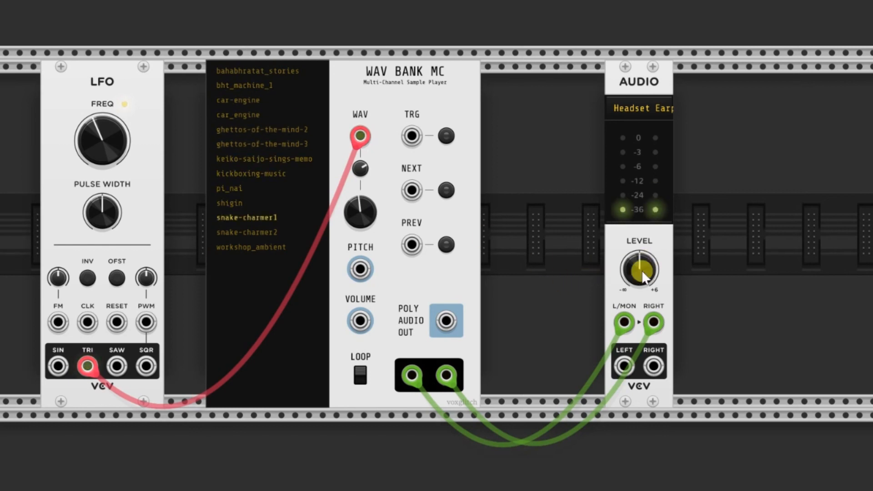
Sweep the LFO's FREQ well up, and bring it back to slightly above its middle position.
drag(107, 141, 107, 86)
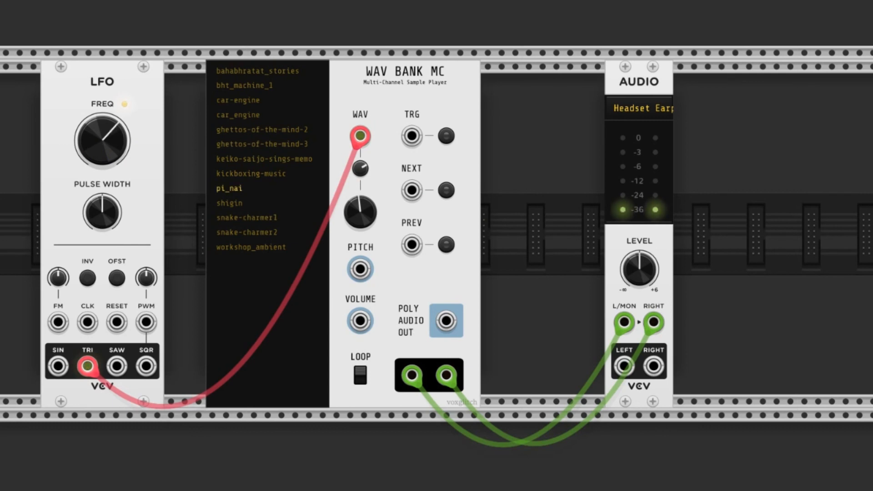
drag(107, 141, 108, 132)
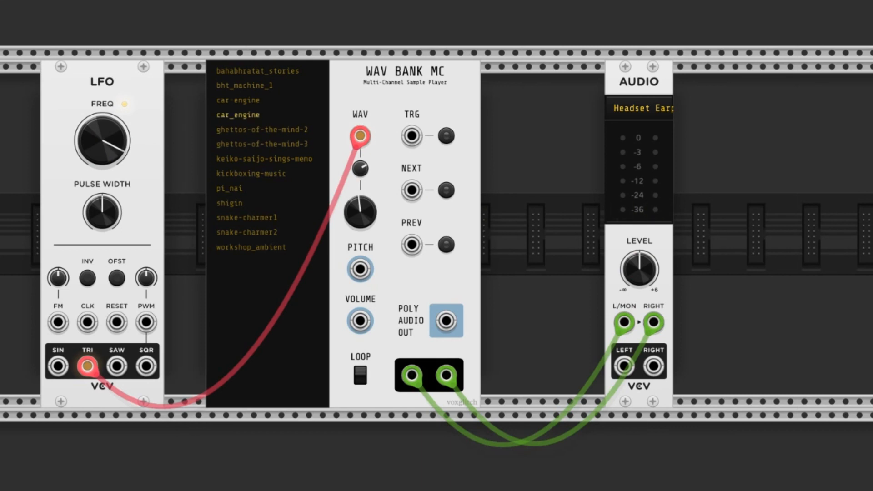
drag(108, 132, 107, 150)
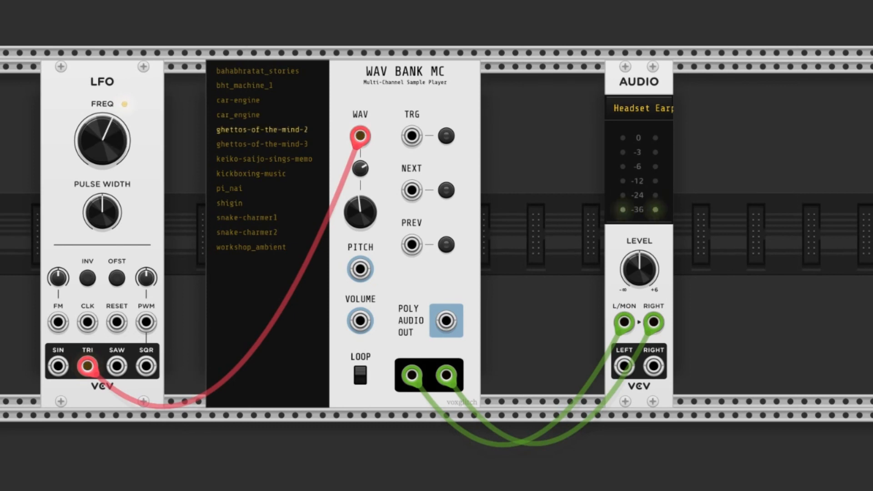
Turn off Smoothing on the Wav Bank MC, raise the LFO's FREQ, and lower it back to about its middle position.
right_click(353, 84)
click(475, 386)
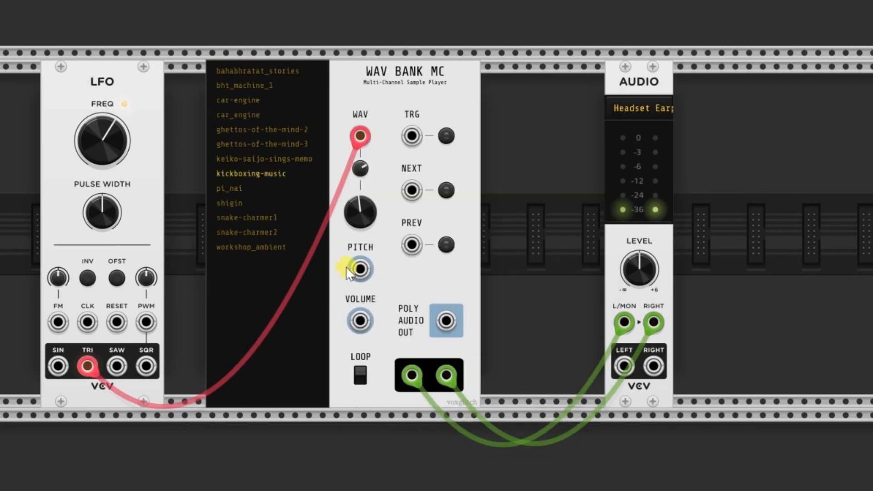
drag(107, 142, 108, 103)
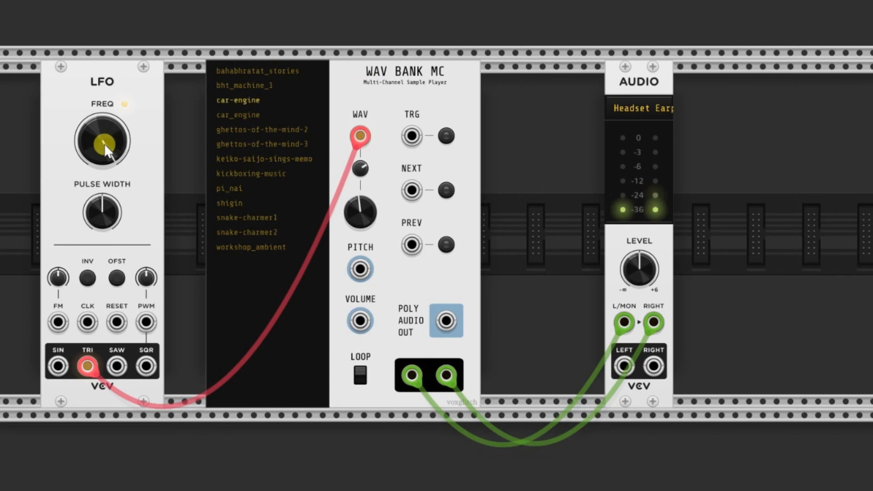
drag(101, 143, 101, 187)
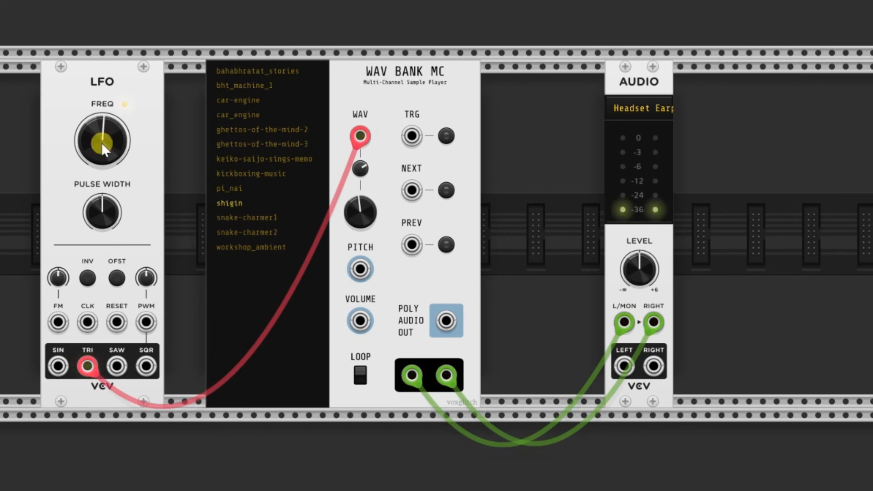